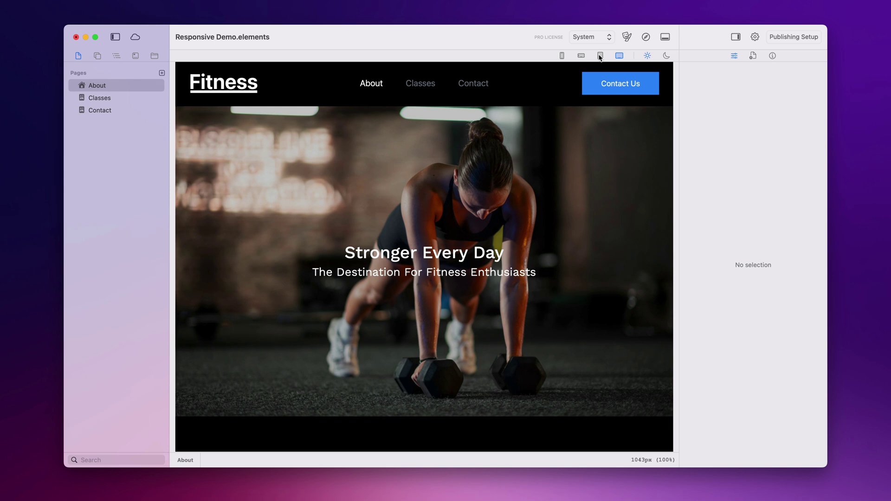
Preview the About page at the phone, 640 px, 768 px and 1024 px breakpoints, including a canvas manually narrowed to about 542 px
{"action": "left_click", "coordinate": [562, 55]}
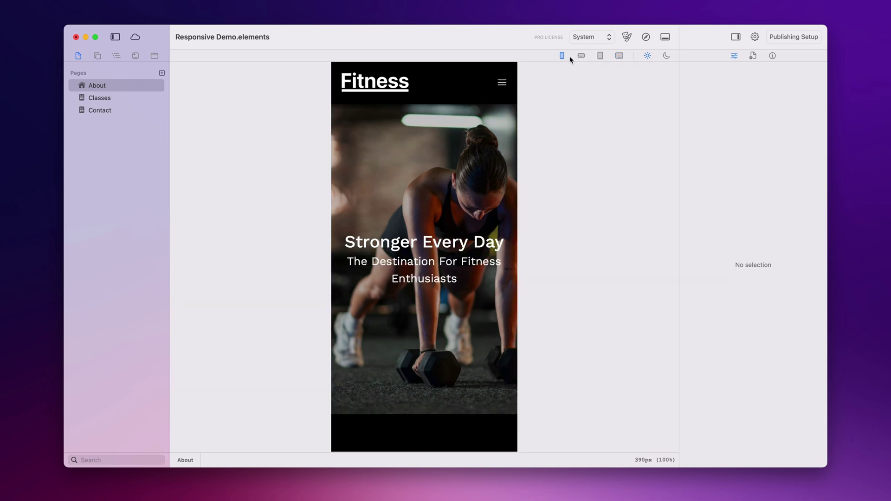
{"action": "left_click", "coordinate": [581, 56]}
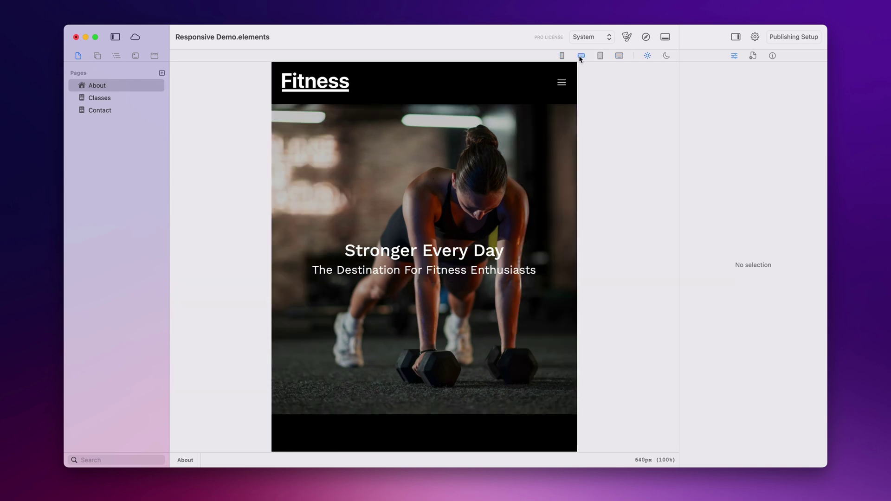
{"action": "left_click", "coordinate": [600, 56]}
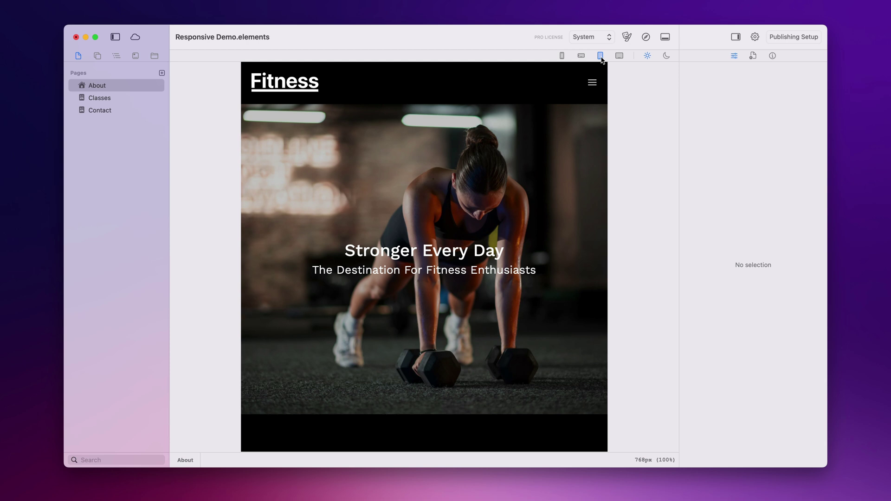
{"action": "left_click", "coordinate": [619, 56]}
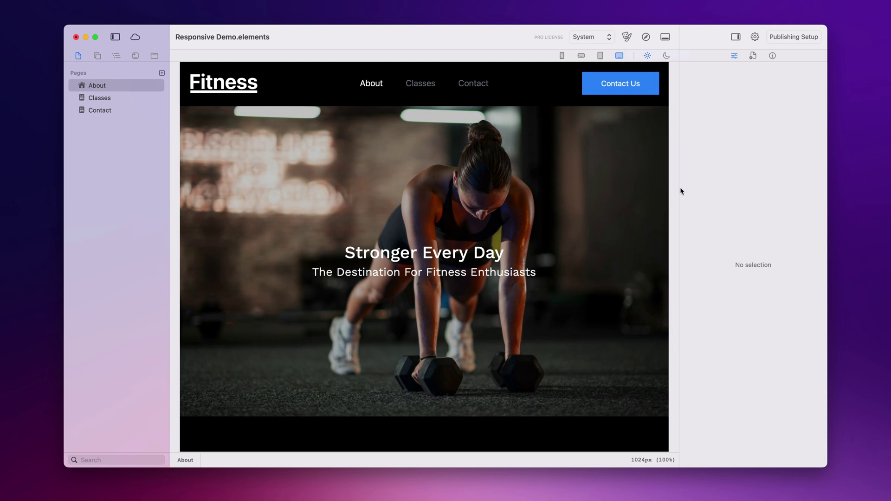
{"action": "left_click_drag", "start_coordinate": [668, 196], "coordinate": [558, 204]}
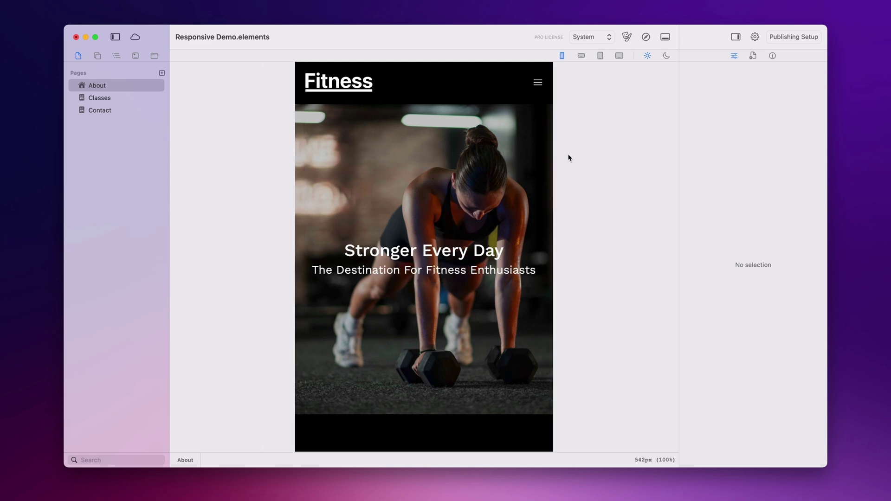
{"action": "left_click", "coordinate": [582, 57]}
{"action": "left_click", "coordinate": [602, 56]}
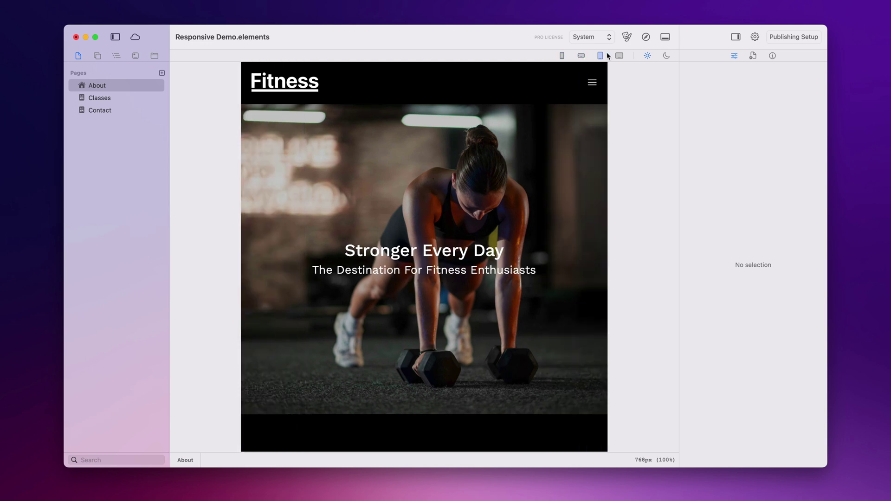
{"action": "left_click", "coordinate": [581, 56]}
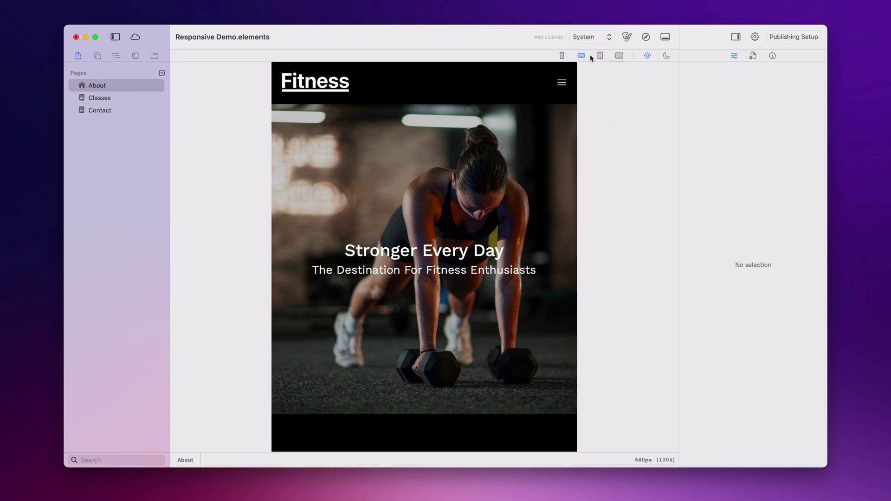
Override the size of the "Stronger Every Day" heading with 5xl at the 640 px breakpoint
{"action": "left_click", "coordinate": [453, 254]}
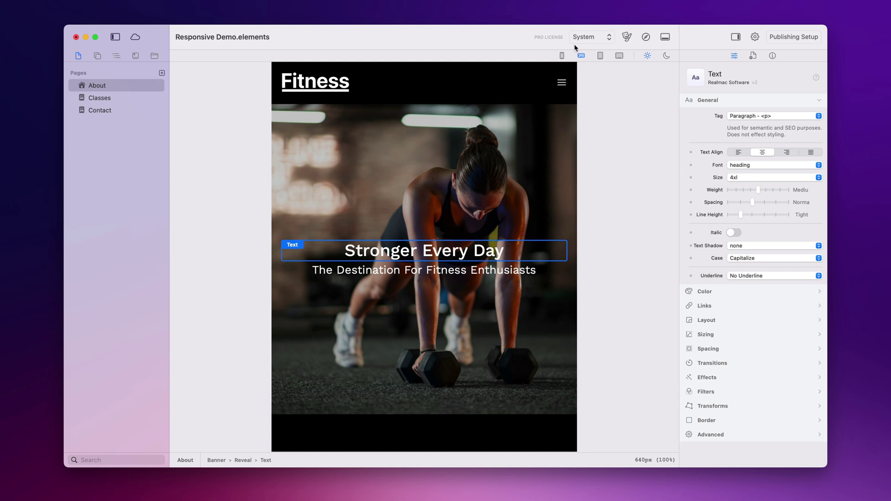
{"action": "left_click", "coordinate": [562, 56]}
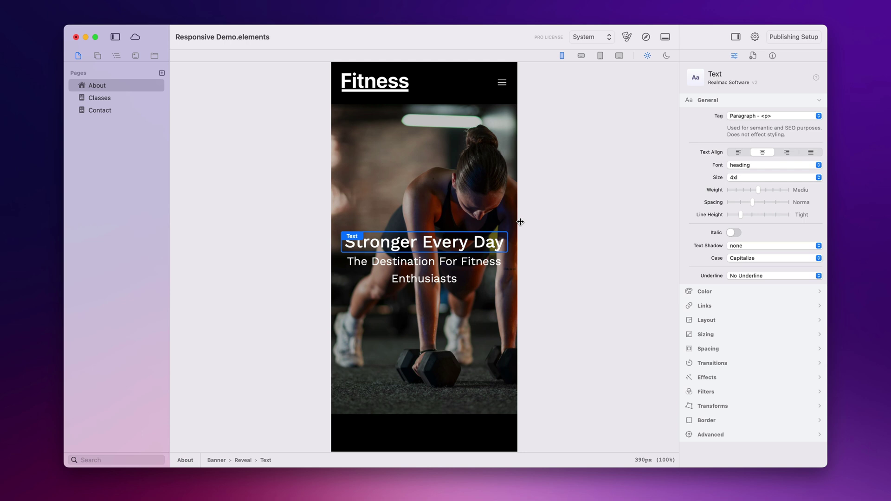
{"action": "left_click_drag", "start_coordinate": [523, 222], "coordinate": [550, 218]}
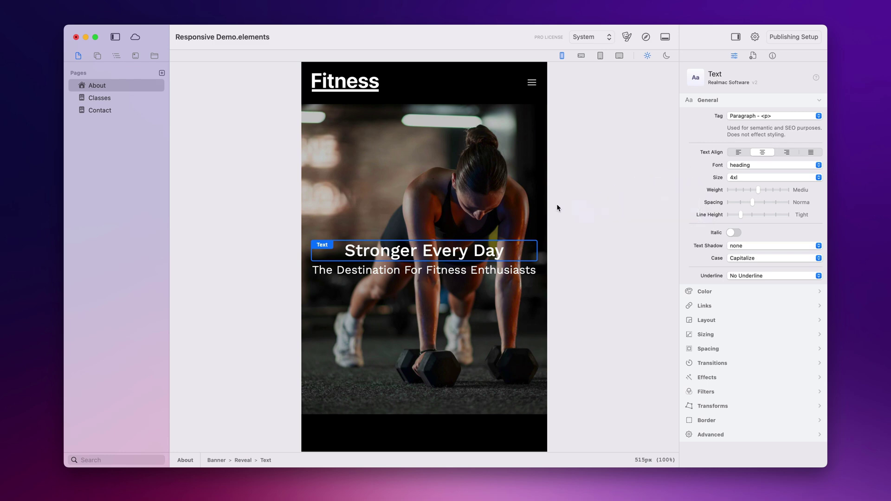
{"action": "left_click_drag", "start_coordinate": [547, 206], "coordinate": [582, 205]}
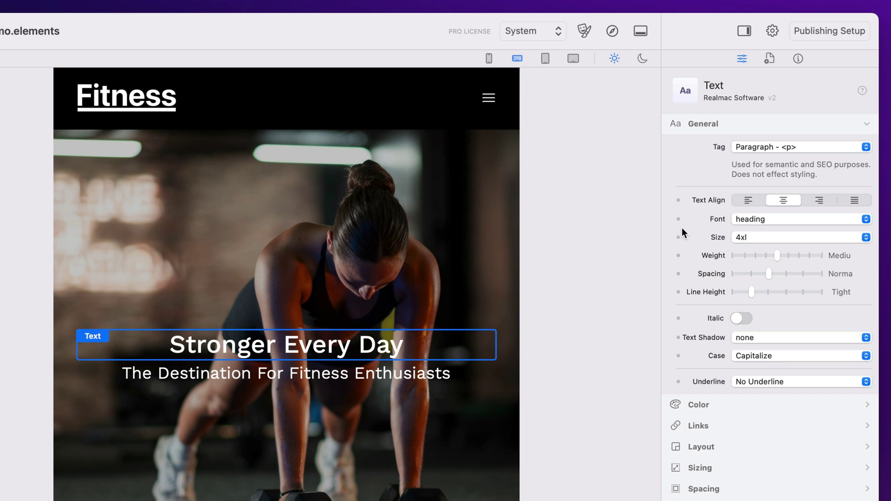
{"action": "left_click", "coordinate": [678, 237]}
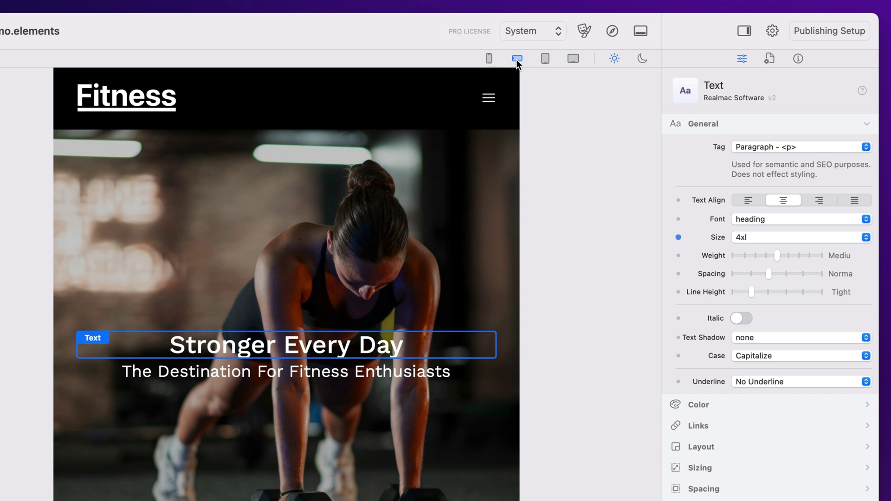
{"action": "left_click", "coordinate": [763, 235]}
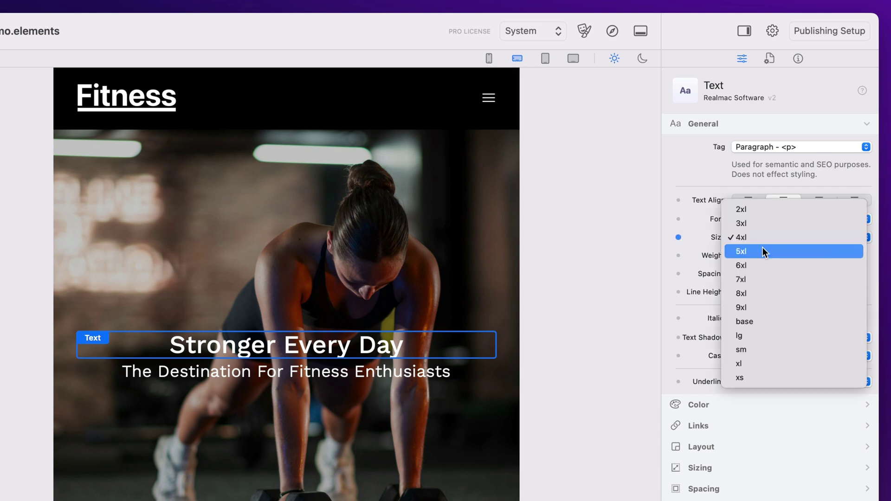
{"action": "left_click", "coordinate": [762, 249]}
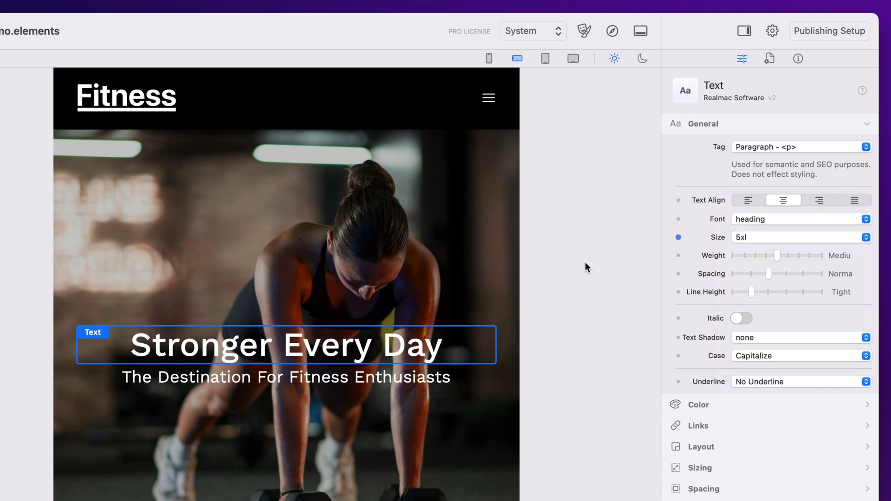
Set the "Stronger Every Day" heading's size to 6xl at the 768 px breakpoint and 7xl at the 1024 px breakpoint
{"action": "left_click_drag", "start_coordinate": [522, 274], "coordinate": [573, 274]}
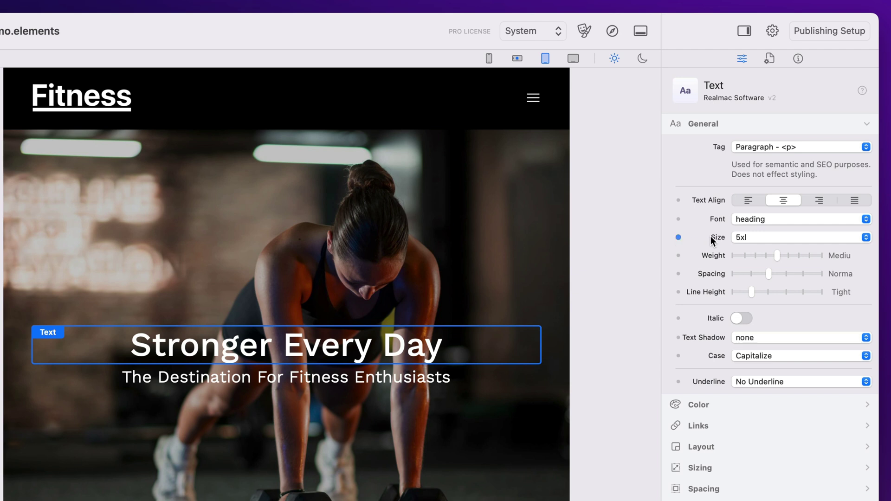
{"action": "left_click", "coordinate": [764, 238]}
{"action": "left_click", "coordinate": [762, 249]}
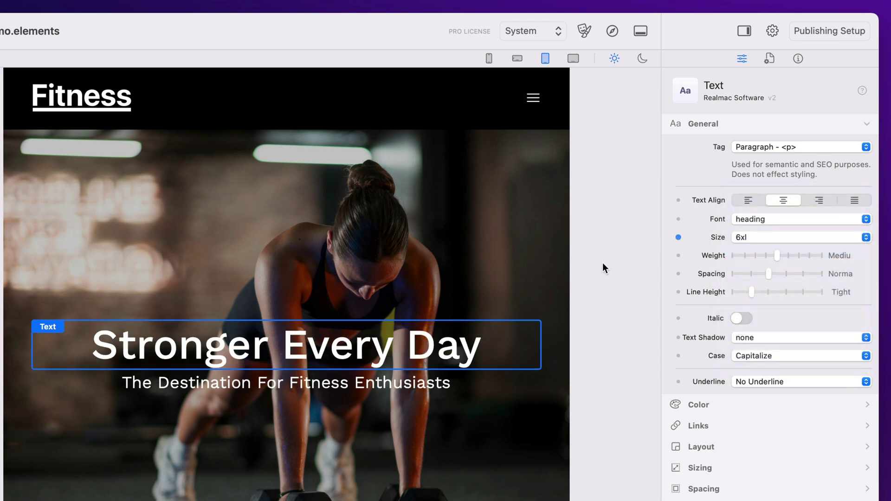
{"action": "left_click_drag", "start_coordinate": [573, 264], "coordinate": [687, 265]}
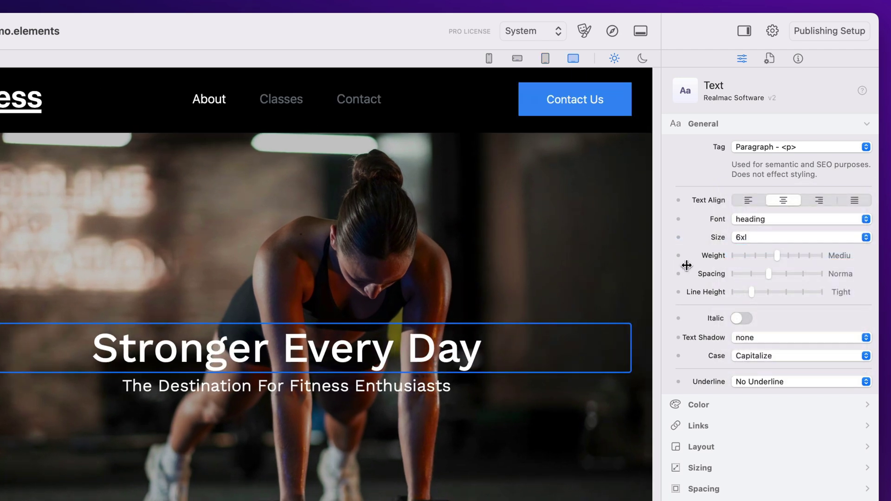
{"action": "left_click", "coordinate": [759, 243]}
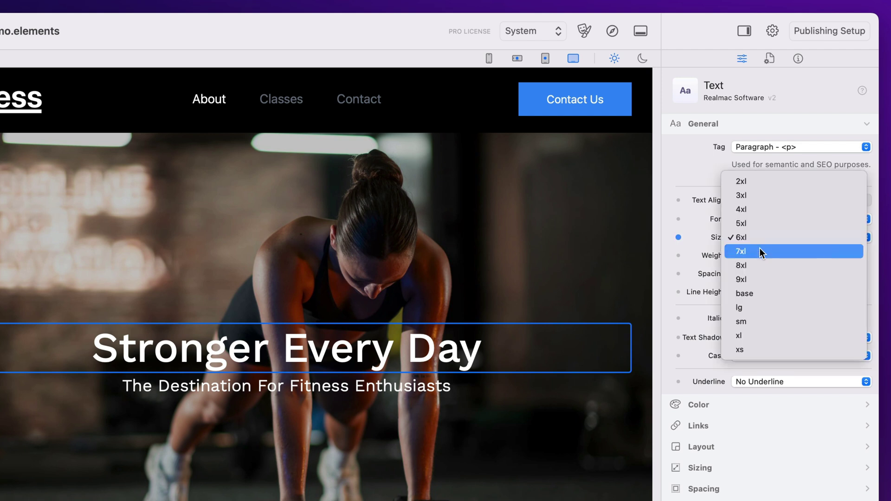
{"action": "left_click", "coordinate": [760, 251]}
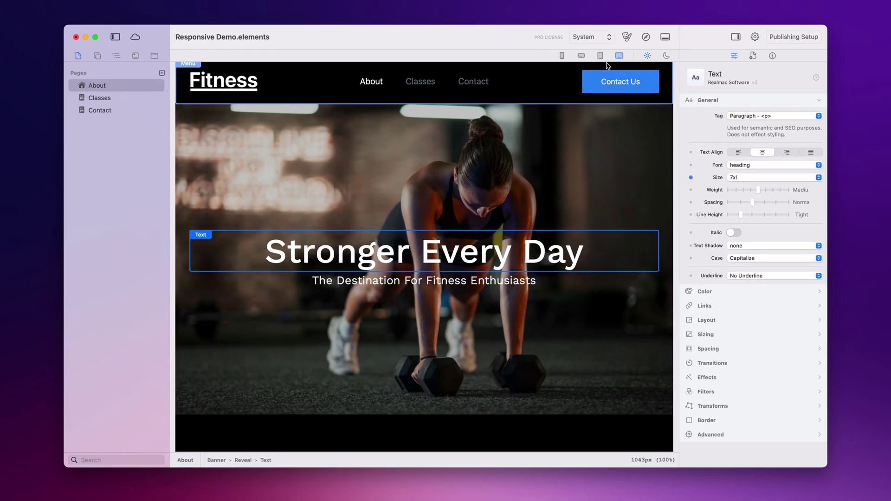
Preview the resized heading at the 768 px, 640 px and phone breakpoints
{"action": "left_click", "coordinate": [545, 58]}
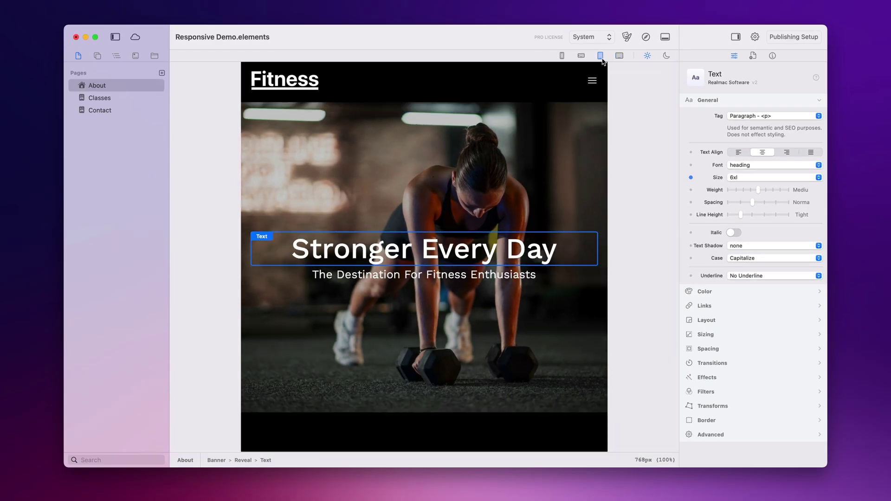
{"action": "left_click", "coordinate": [582, 56]}
{"action": "left_click", "coordinate": [562, 56]}
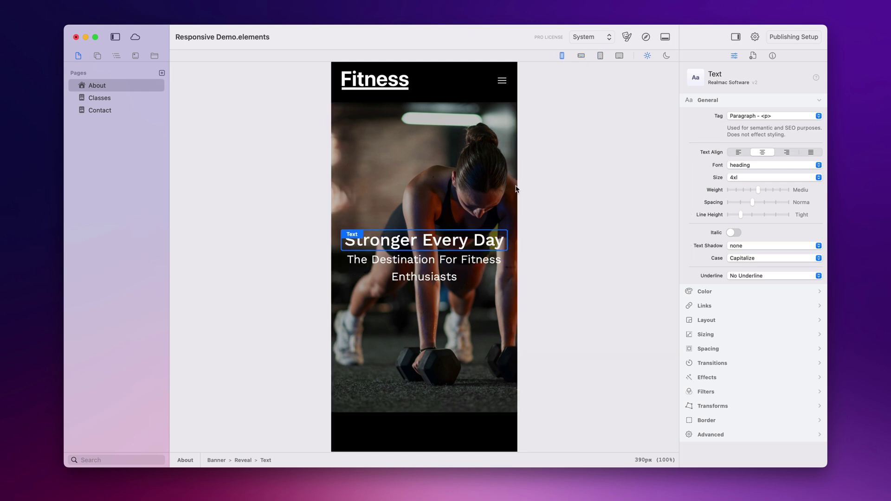
Set the size of the "The Destination For Fitness Enthusiasts" text to 3xl at the 640 px breakpoint
{"action": "left_click_drag", "start_coordinate": [517, 189], "coordinate": [582, 184]}
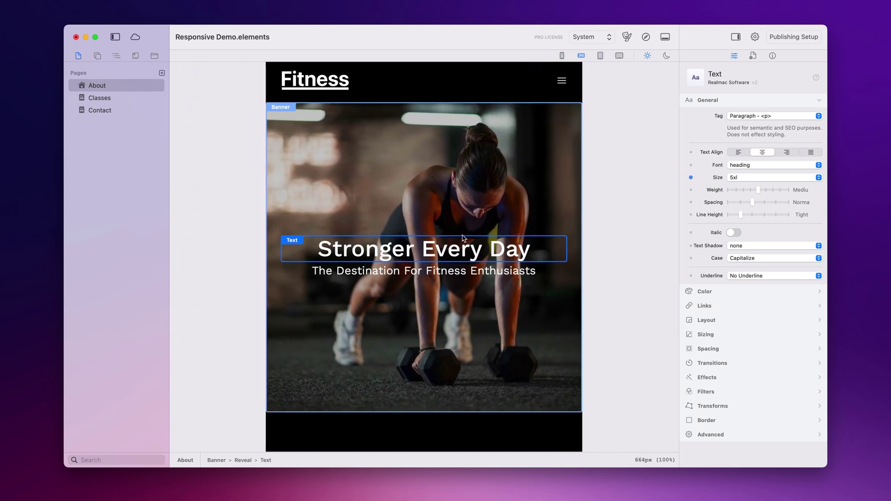
{"action": "left_click", "coordinate": [464, 271]}
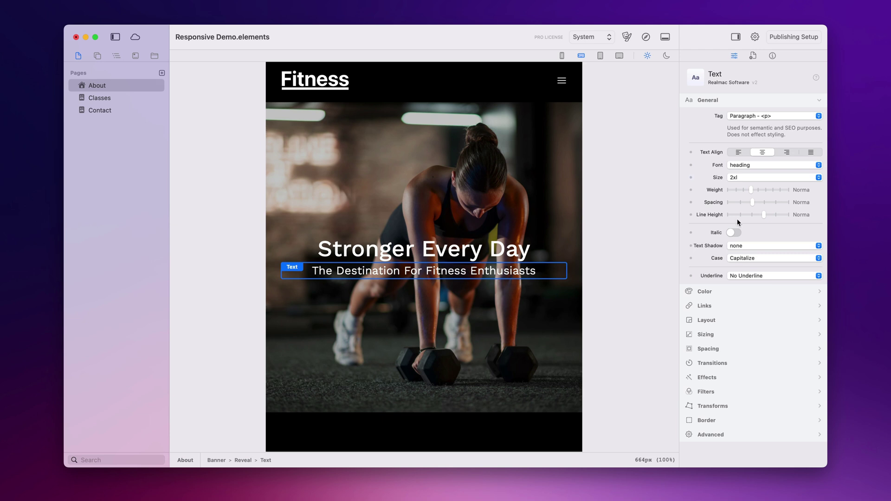
{"action": "left_click", "coordinate": [761, 179]}
{"action": "left_click", "coordinate": [761, 184]}
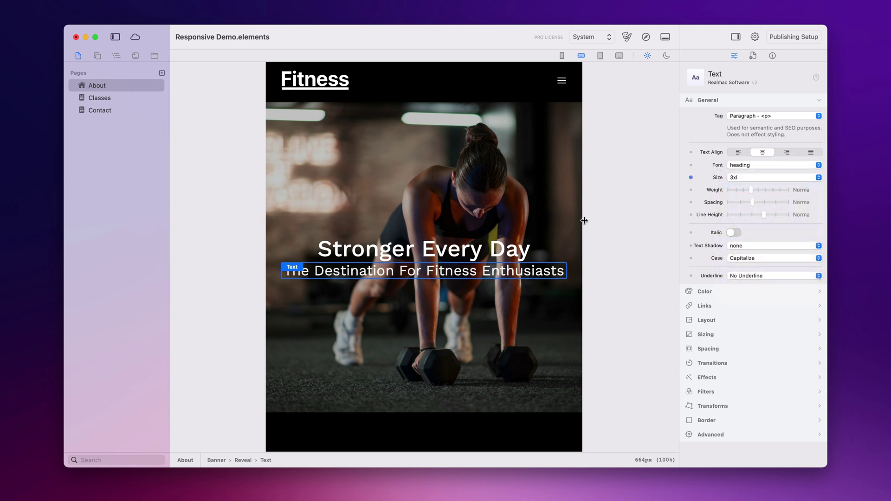
Set the "The Destination For Fitness Enthusiasts" text's size to 4xl at the 768 px breakpoint and 5xl at the 1024 px breakpoint
{"action": "left_click_drag", "start_coordinate": [584, 220], "coordinate": [636, 219]}
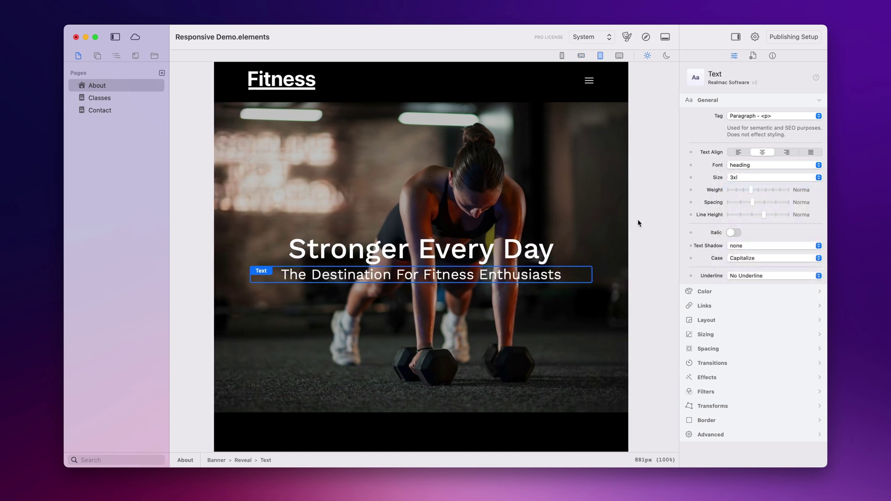
{"action": "left_click", "coordinate": [730, 177]}
{"action": "left_click", "coordinate": [738, 178]}
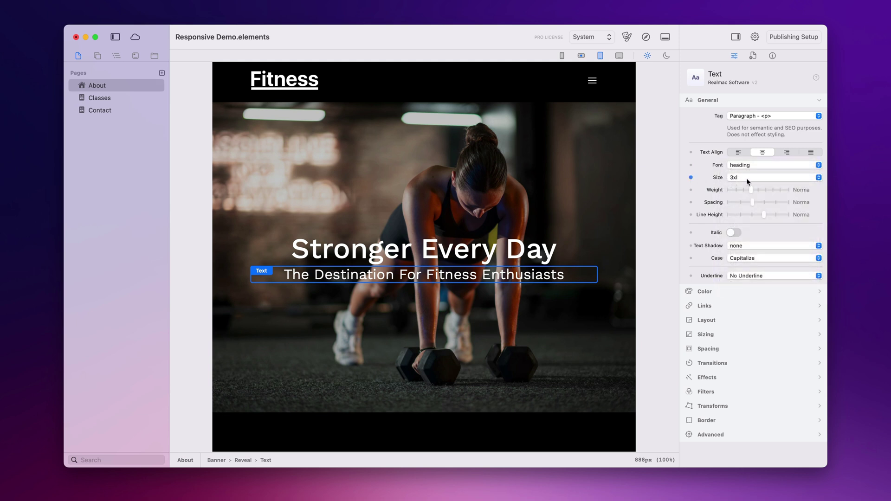
{"action": "left_click", "coordinate": [747, 178]}
{"action": "left_click", "coordinate": [744, 183]}
{"action": "left_click_drag", "start_coordinate": [636, 241], "coordinate": [743, 235]}
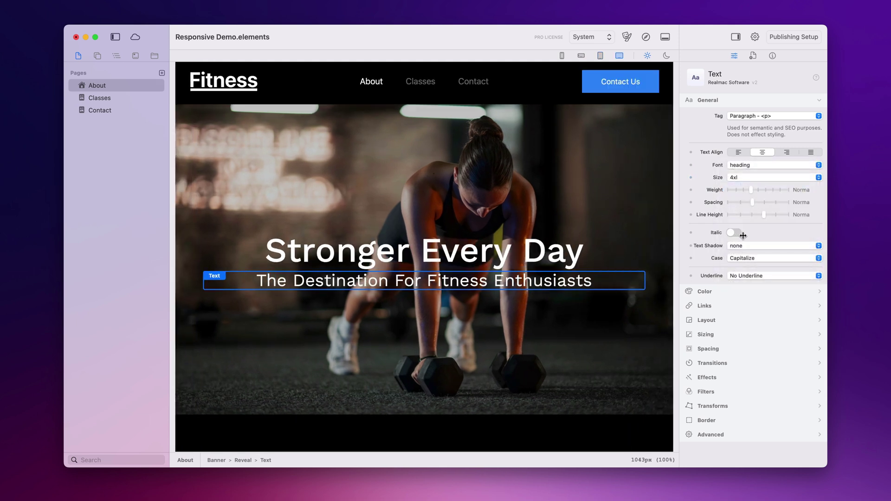
{"action": "left_click", "coordinate": [736, 177]}
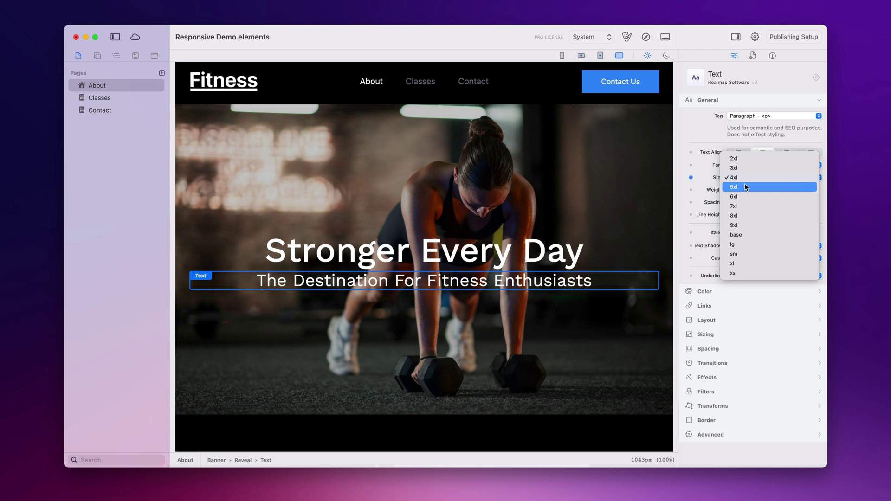
{"action": "left_click", "coordinate": [745, 186]}
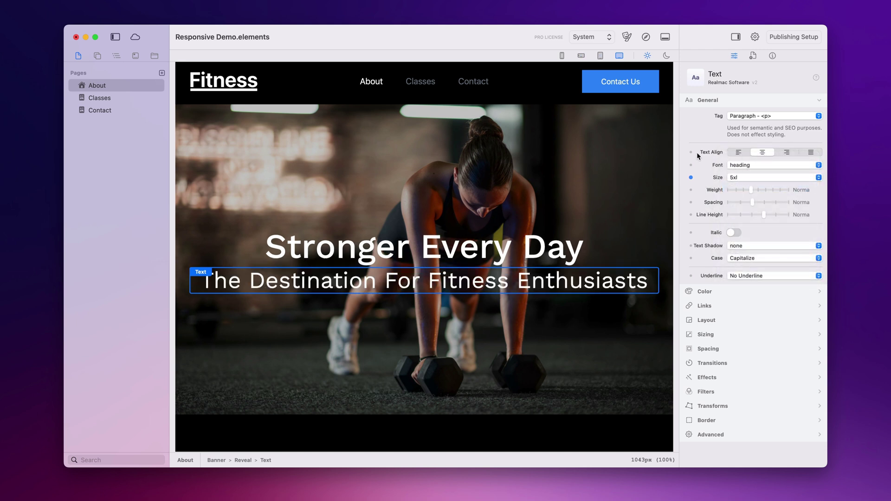
Left-align both the banner's subtitle and its "Stronger Every Day" heading at the base phone breakpoint
{"action": "left_click_drag", "start_coordinate": [674, 126], "coordinate": [571, 134]}
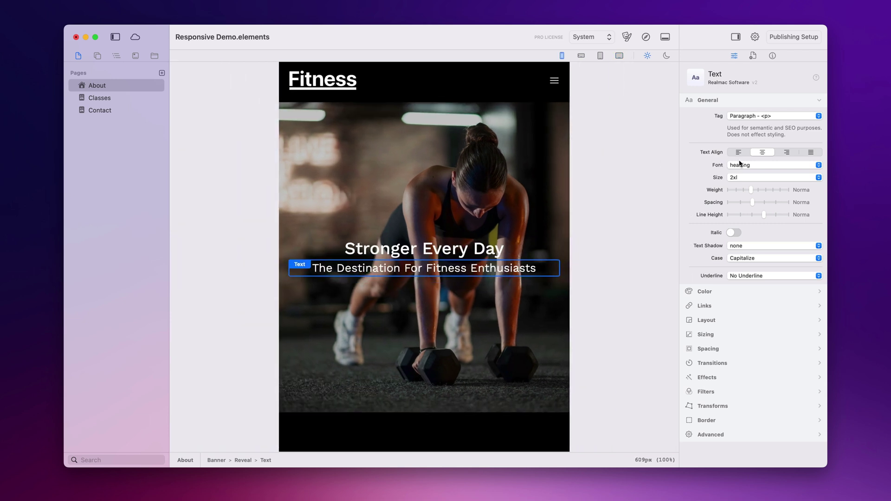
{"action": "left_click", "coordinate": [738, 153]}
{"action": "left_click", "coordinate": [483, 247]}
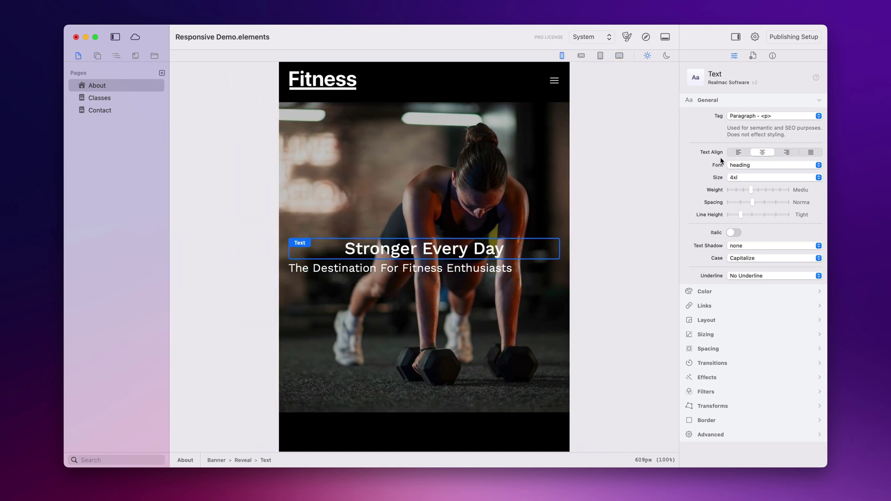
{"action": "left_click", "coordinate": [730, 152]}
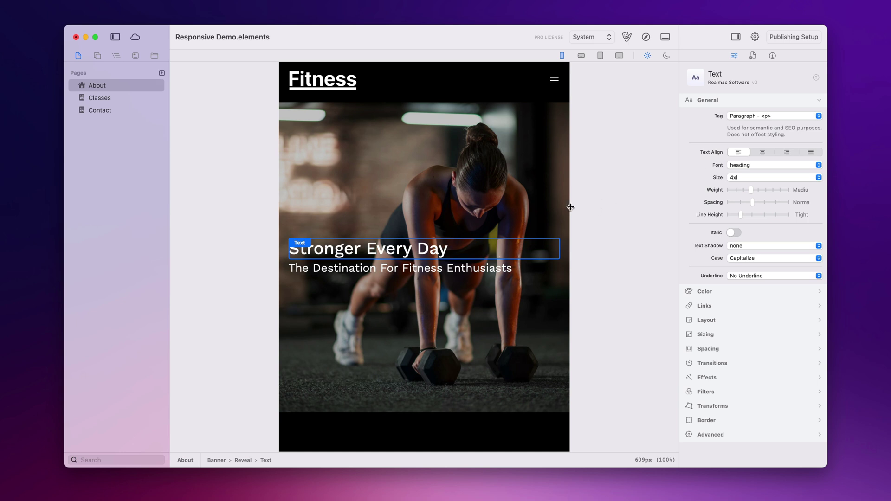
Center-align the "Stronger Every Day" heading and the subtitle below it at the 768 px breakpoint
{"action": "left_click_drag", "start_coordinate": [570, 207], "coordinate": [622, 206]}
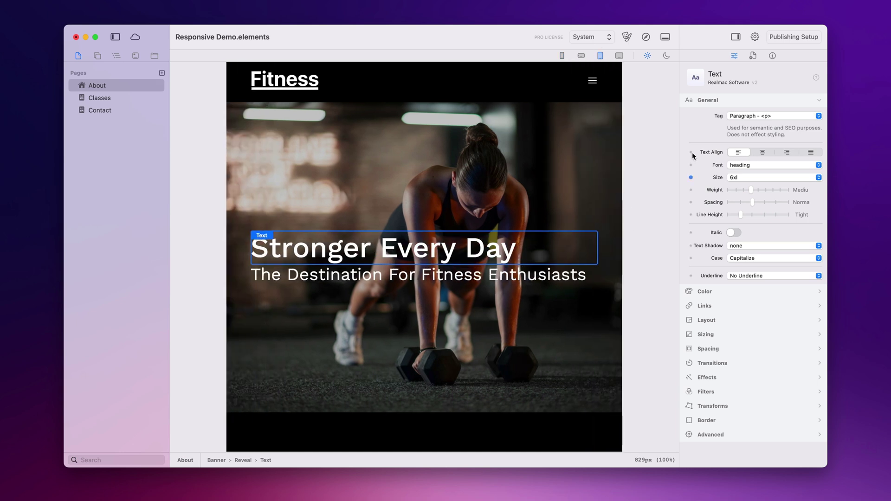
{"action": "left_click", "coordinate": [762, 152]}
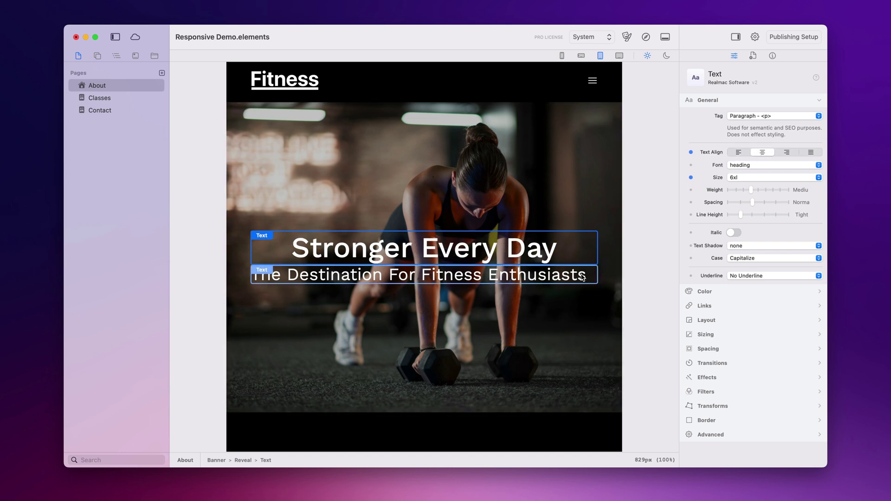
{"action": "left_click", "coordinate": [582, 277]}
{"action": "left_click", "coordinate": [761, 152]}
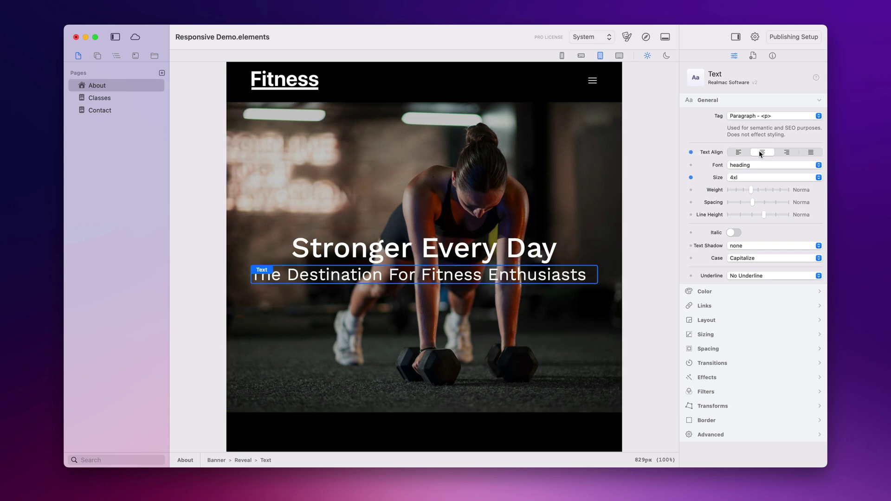
{"action": "left_click_drag", "start_coordinate": [628, 212], "coordinate": [669, 217]}
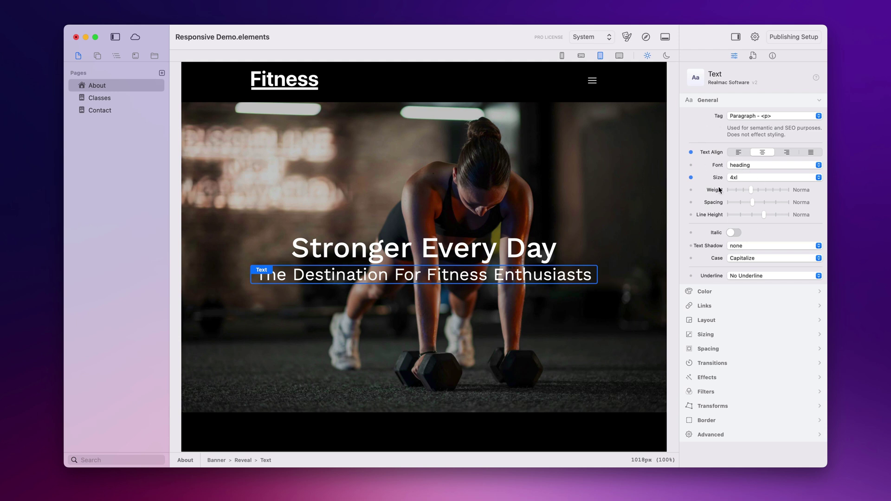
Inspect the subtitle's Links, Layout, Sizing and Spacing settings for per-breakpoint override options, and select the Banner container
{"action": "left_click", "coordinate": [715, 306]}
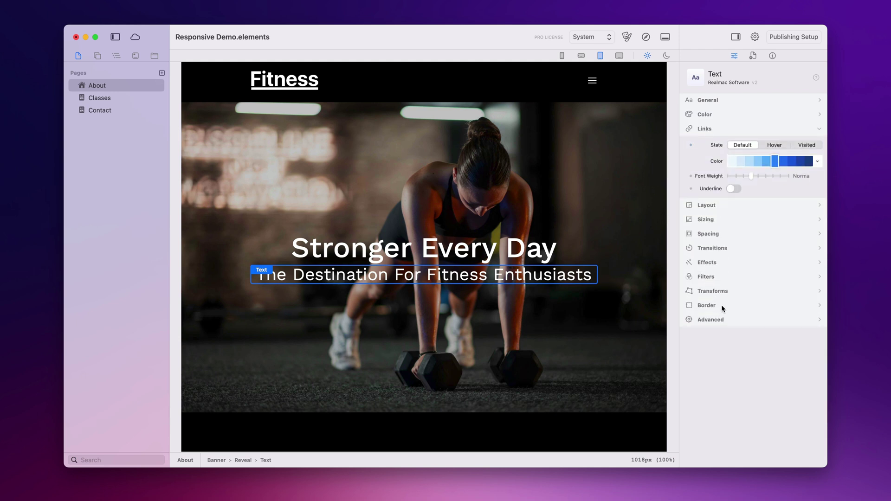
{"action": "left_click", "coordinate": [723, 203]}
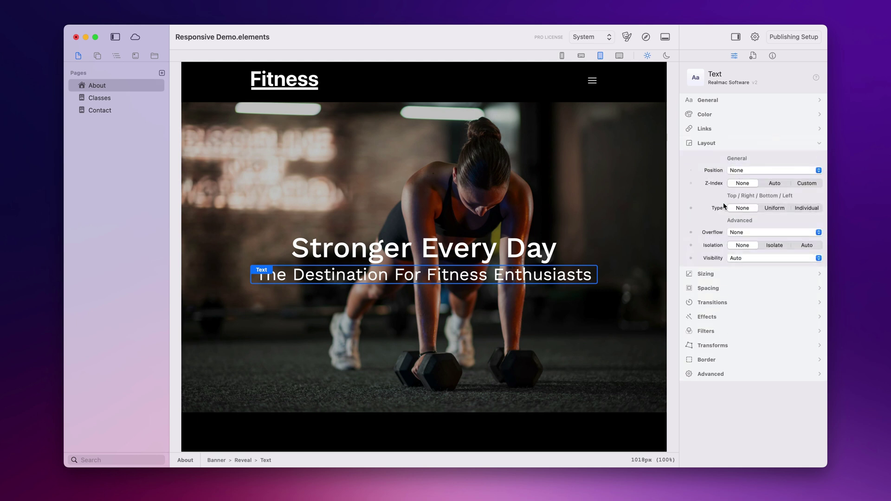
{"action": "left_click", "coordinate": [705, 273]}
{"action": "left_click", "coordinate": [724, 266]}
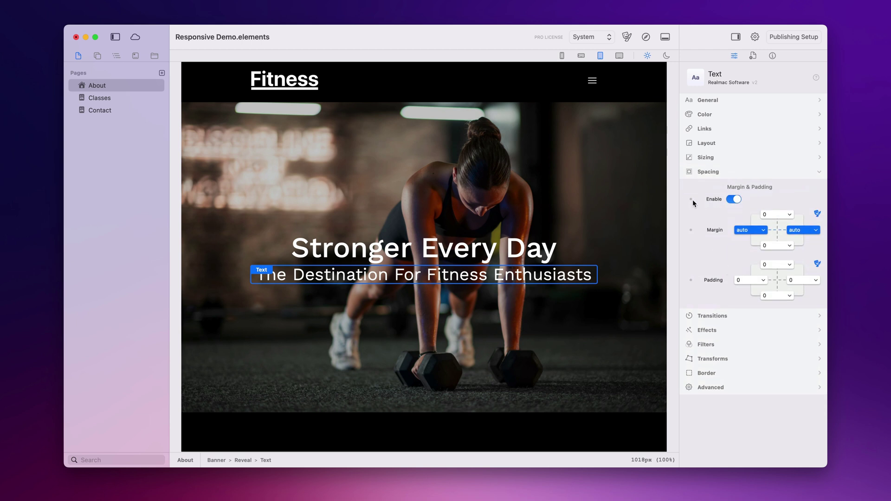
{"action": "left_click", "coordinate": [549, 155]}
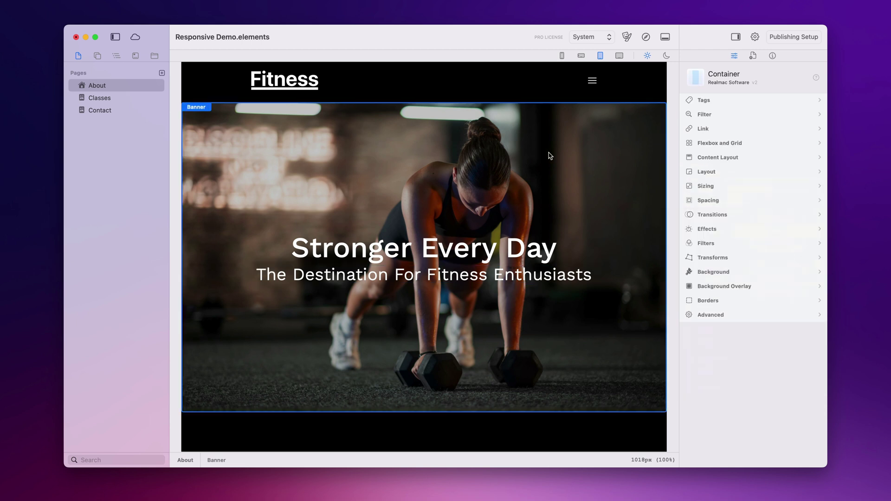